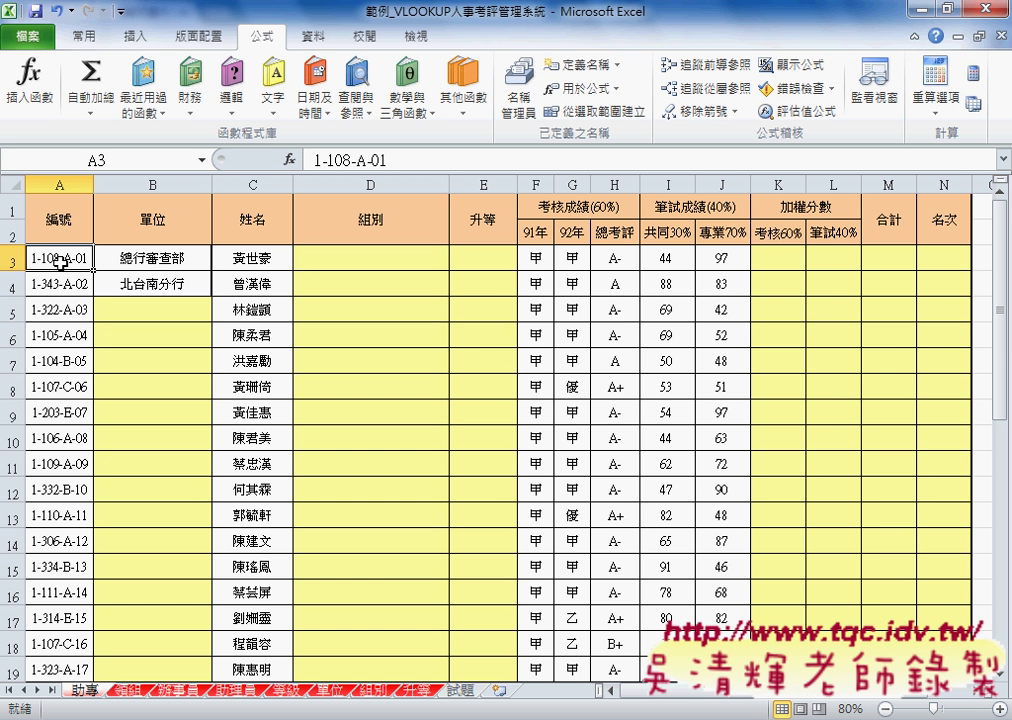
left_click(330, 257)
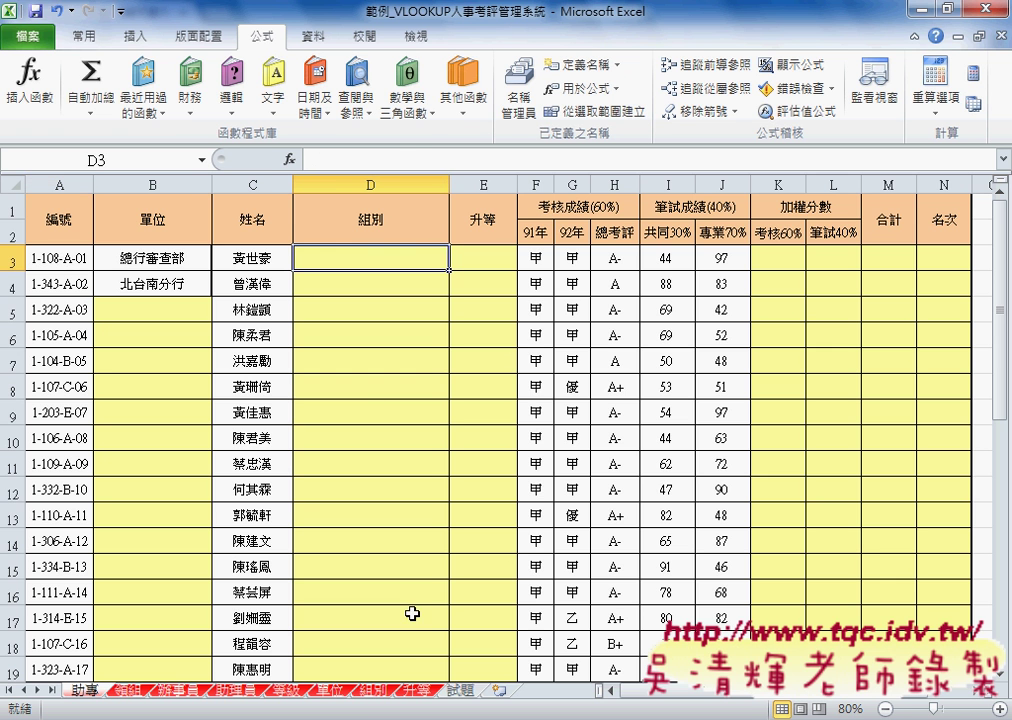
left_click(372, 690)
left_click_drag(80, 248, 82, 377)
left_click(84, 690)
left_click(484, 258)
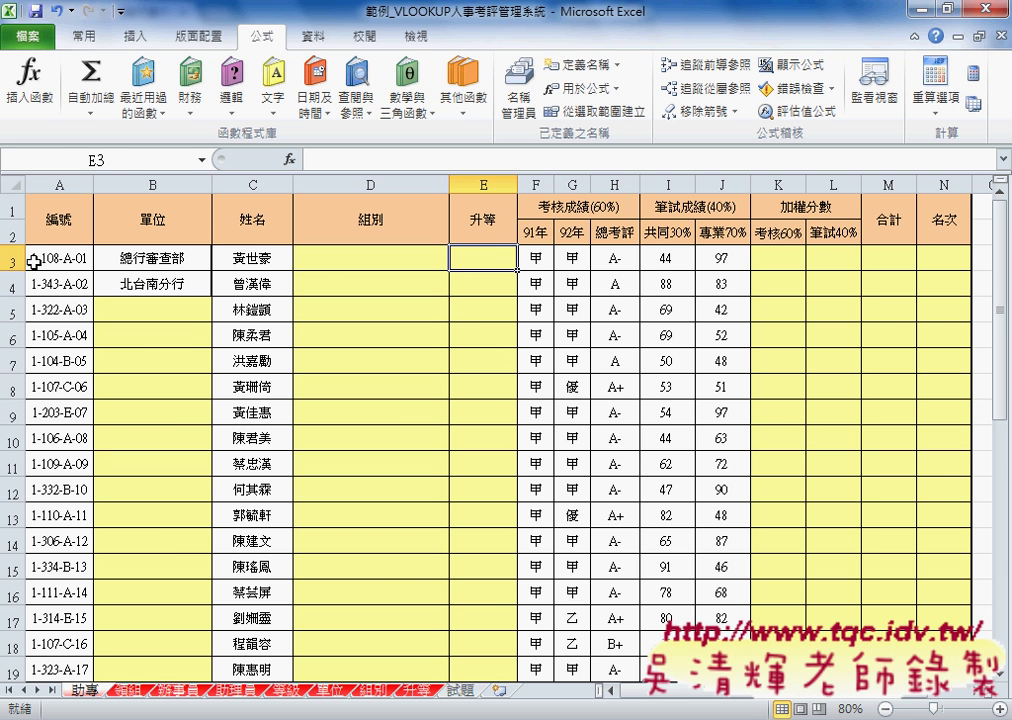
left_click(418, 690)
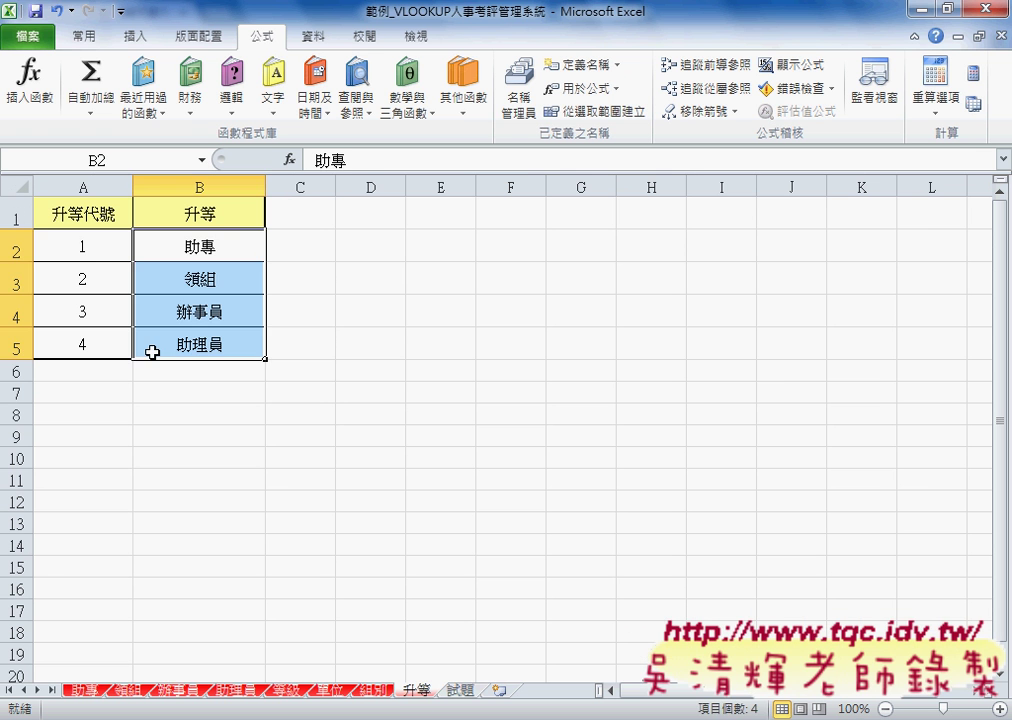
left_click(84, 251)
left_click(199, 251)
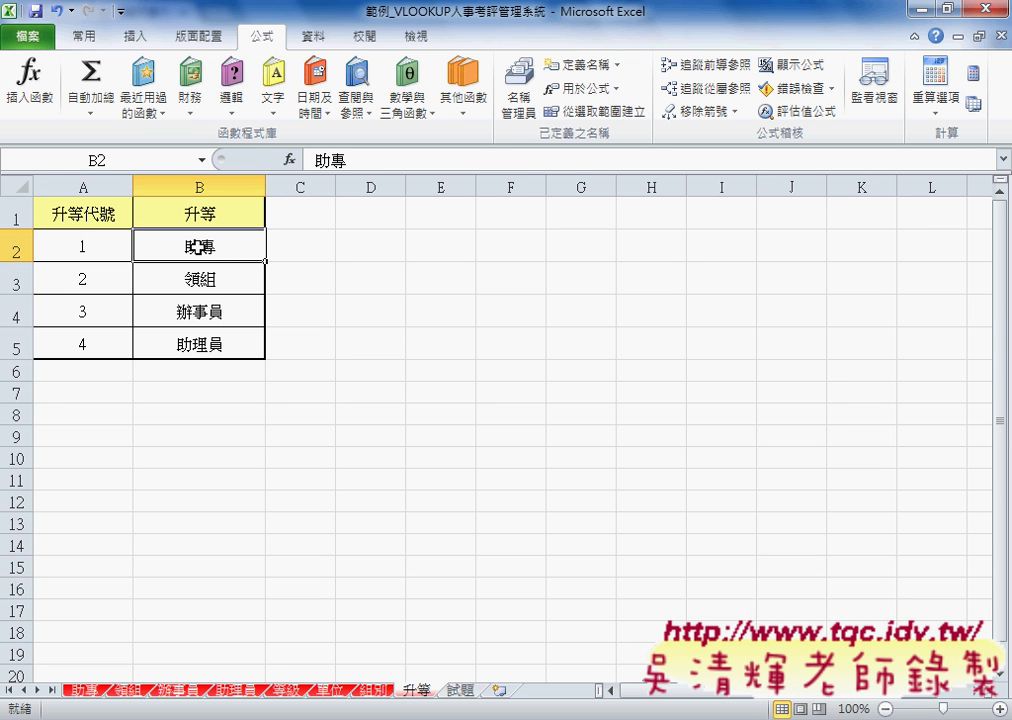
left_click(77, 270)
left_click(260, 281)
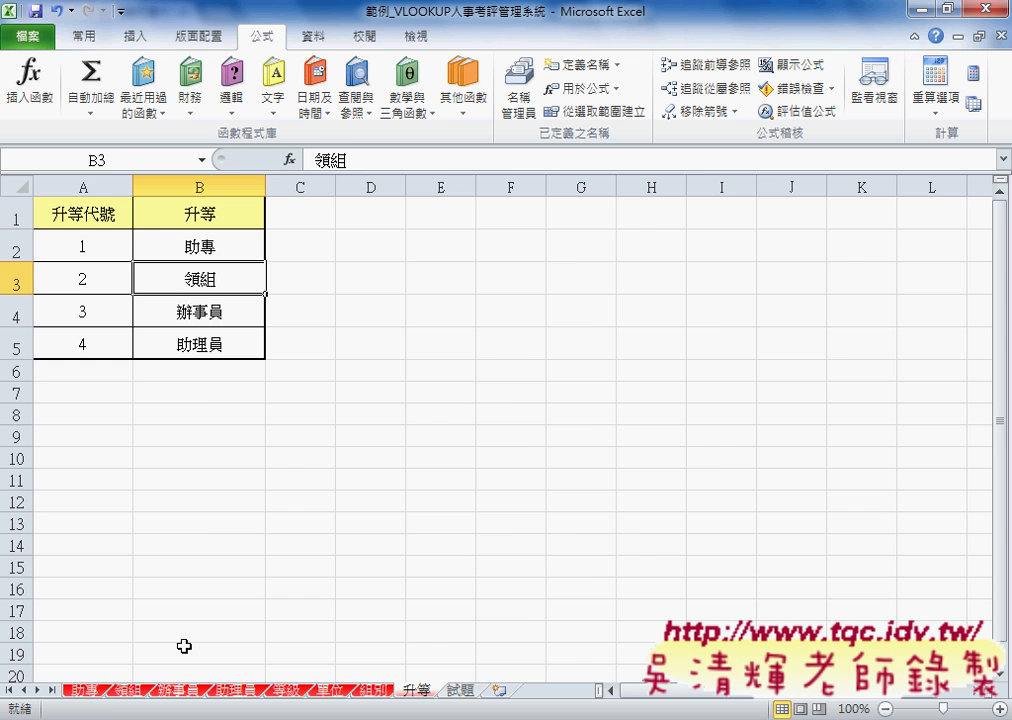
left_click(86, 690)
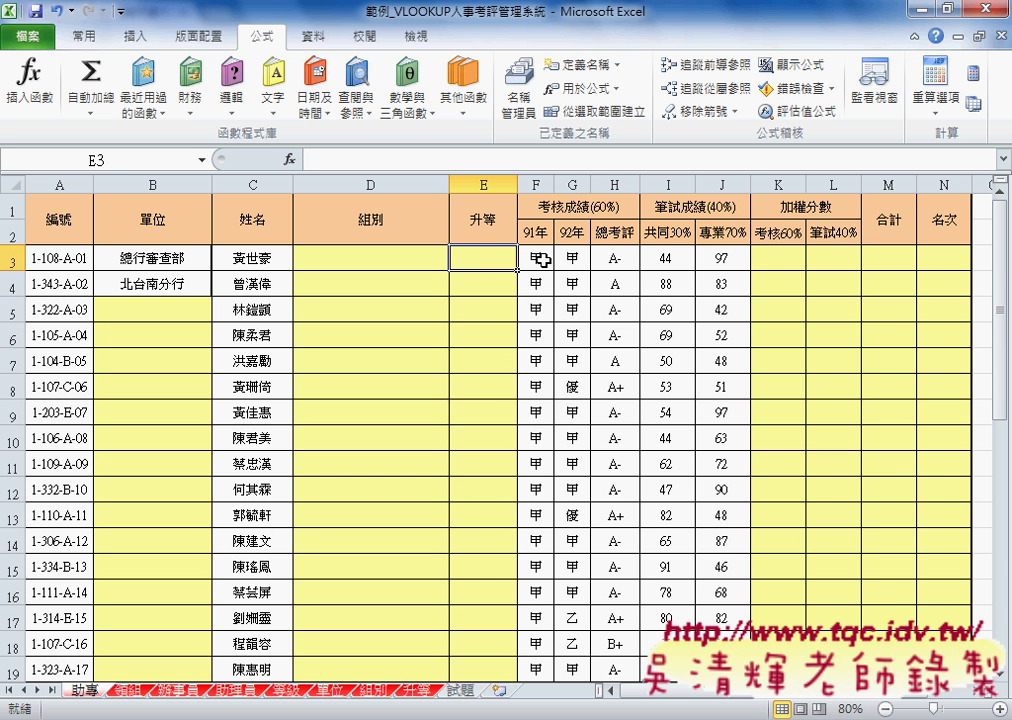
left_click(541, 259)
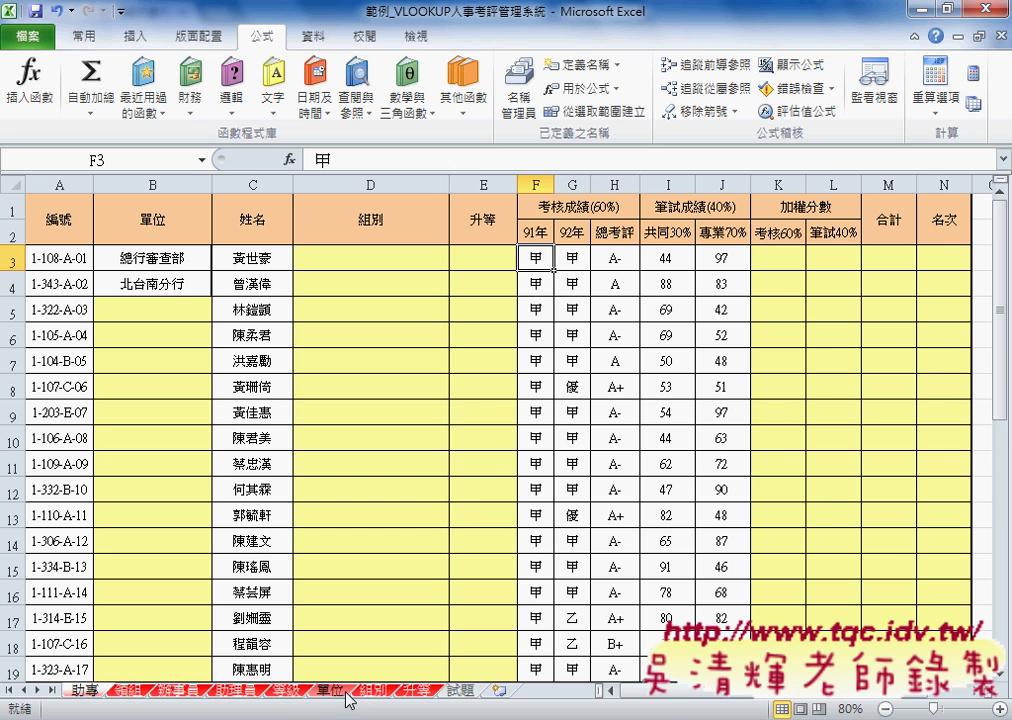
left_click(298, 692)
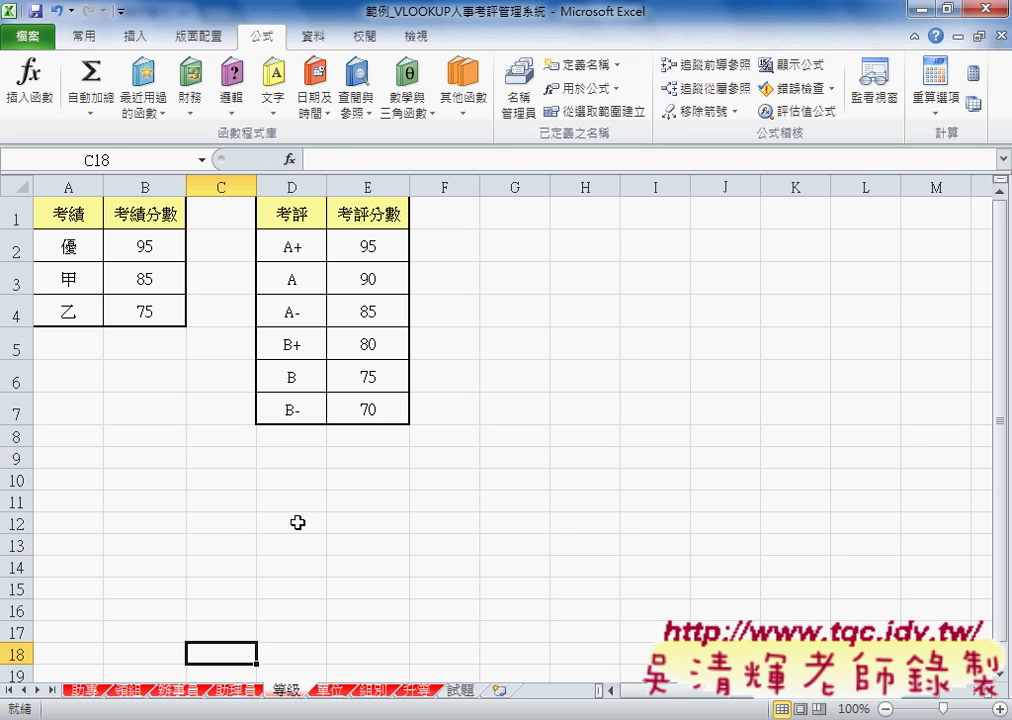
left_click(142, 283)
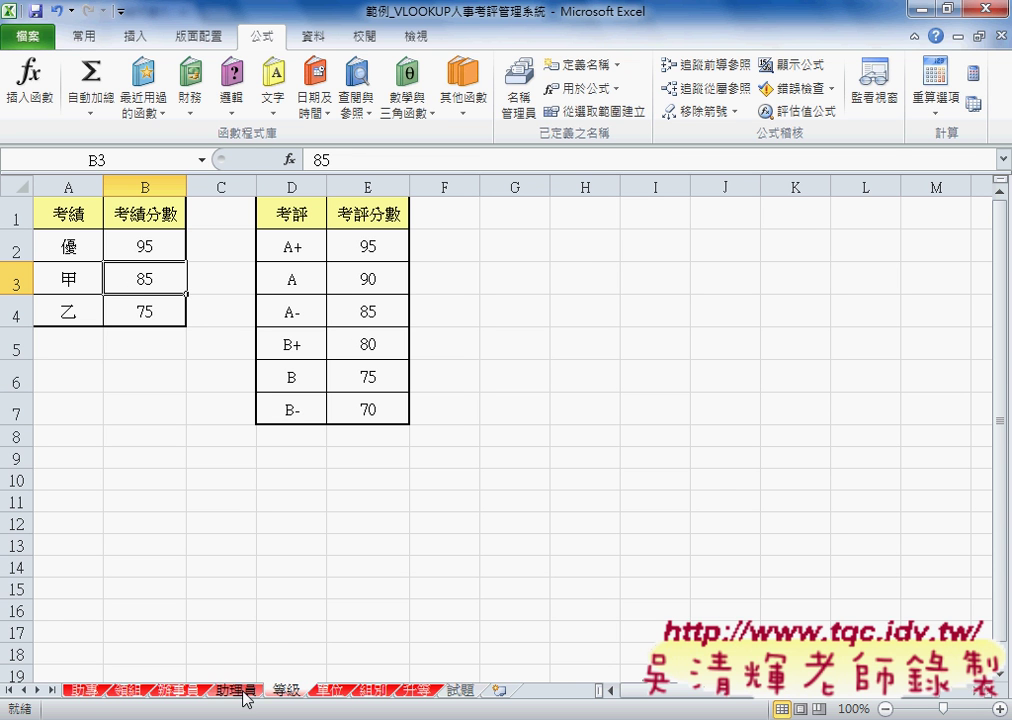
left_click(88, 692)
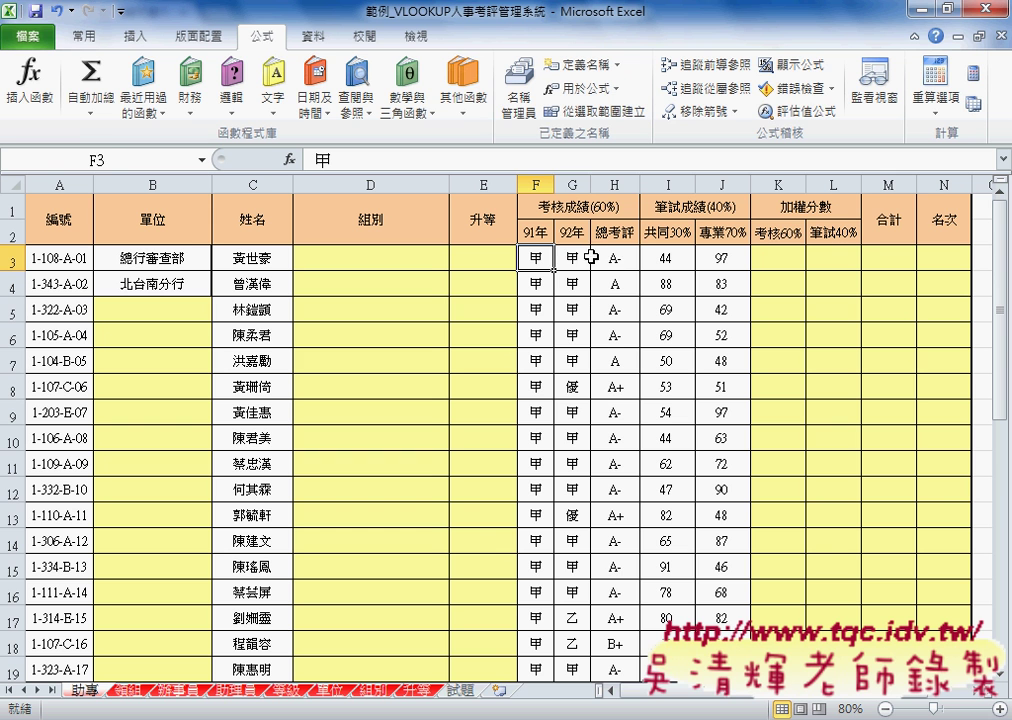
left_click_drag(536, 258, 614, 258)
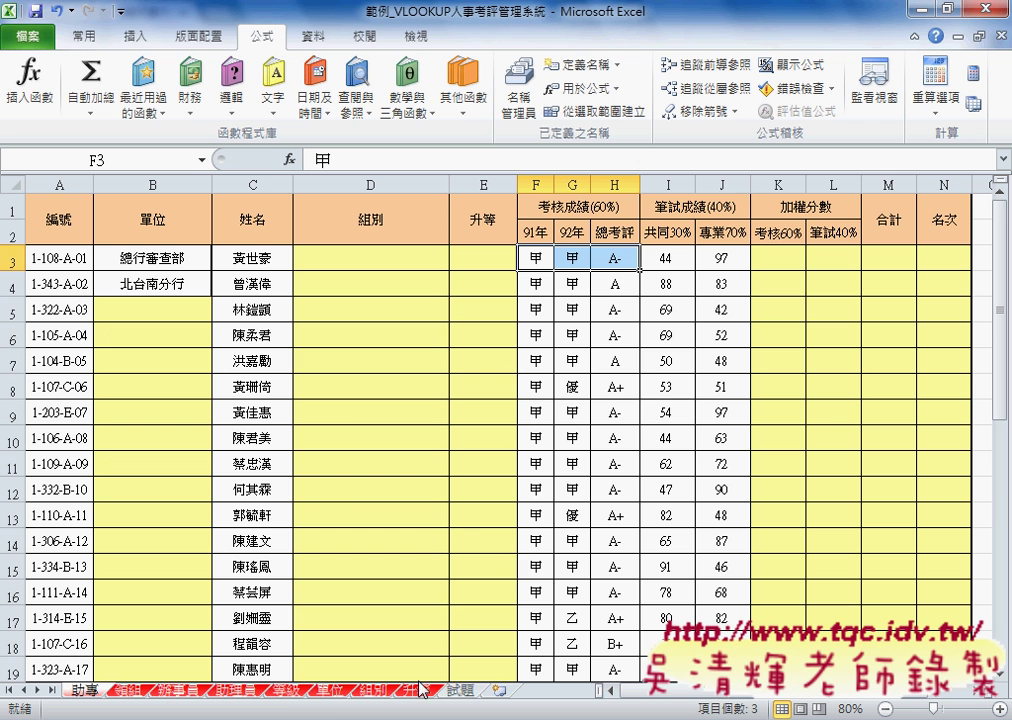
left_click(289, 692)
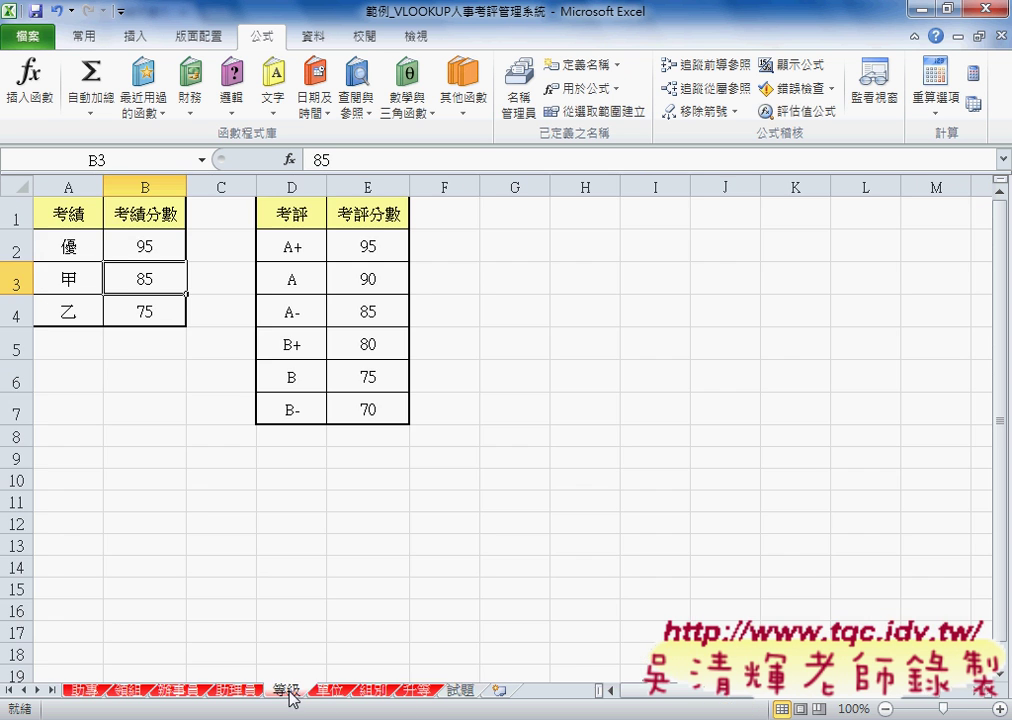
left_click(368, 318)
left_click_drag(292, 312, 335, 313)
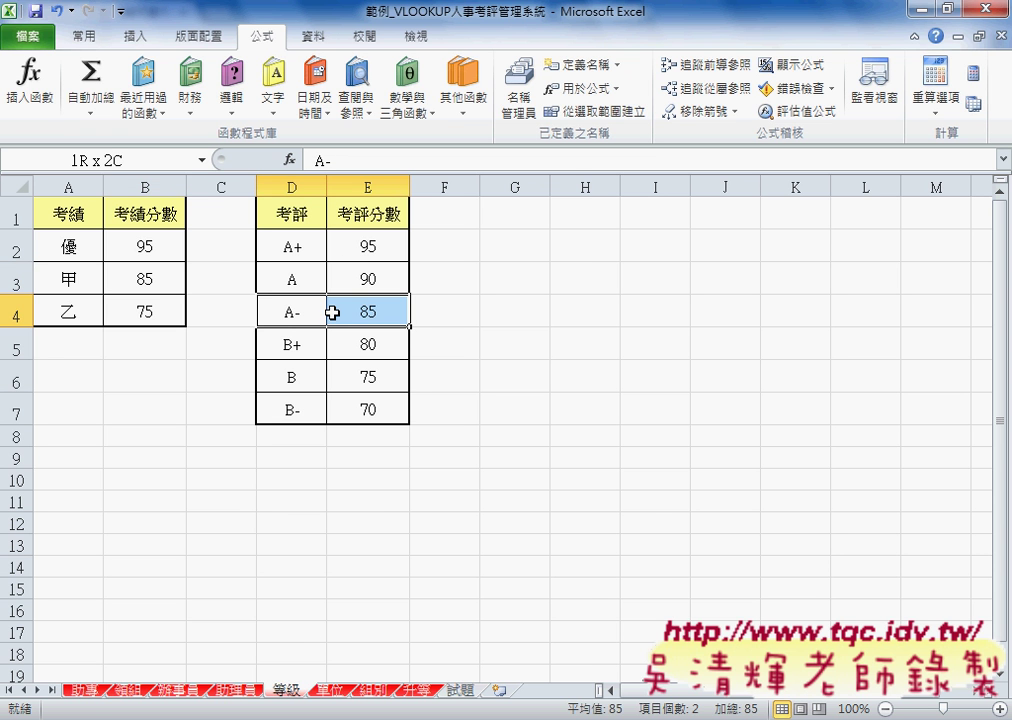
left_click(90, 690)
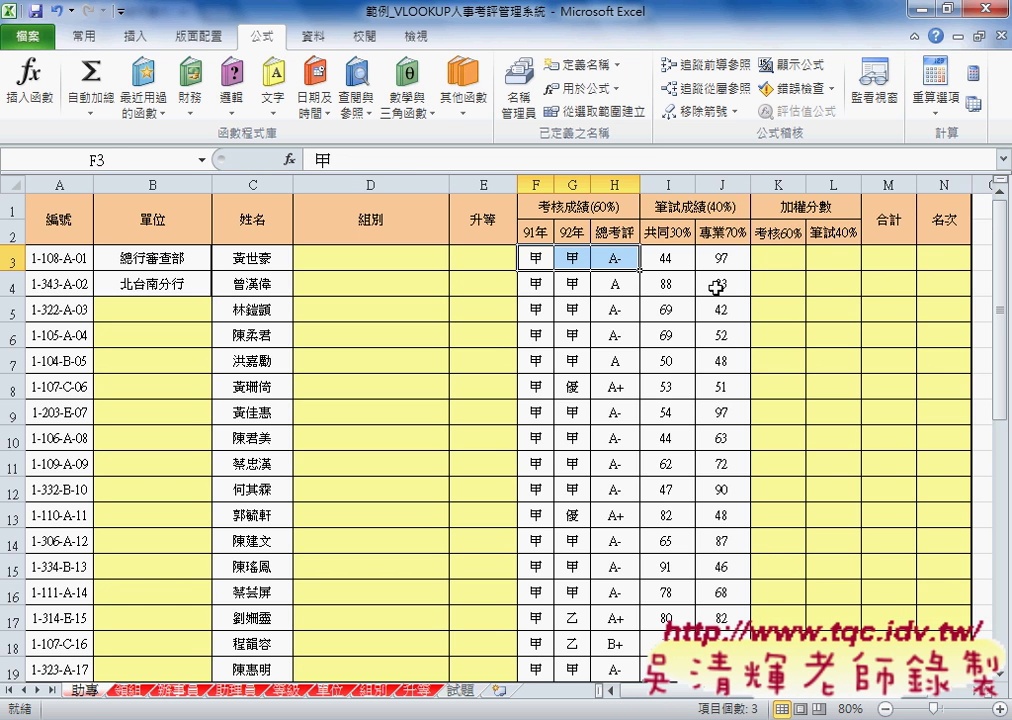
left_click(771, 264)
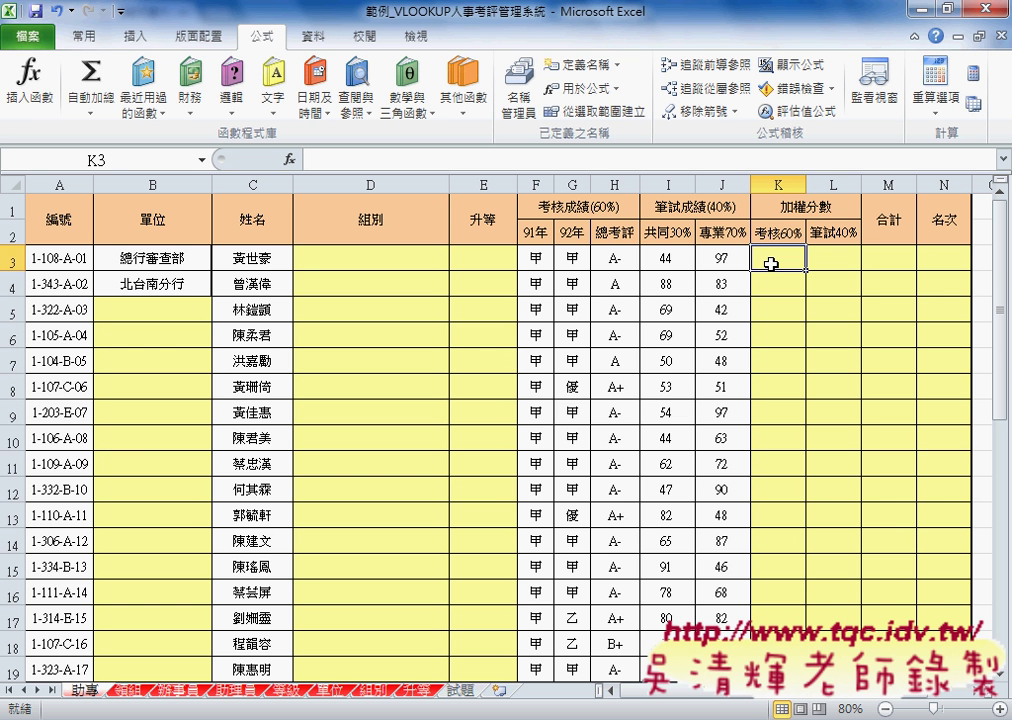
left_click(536, 284)
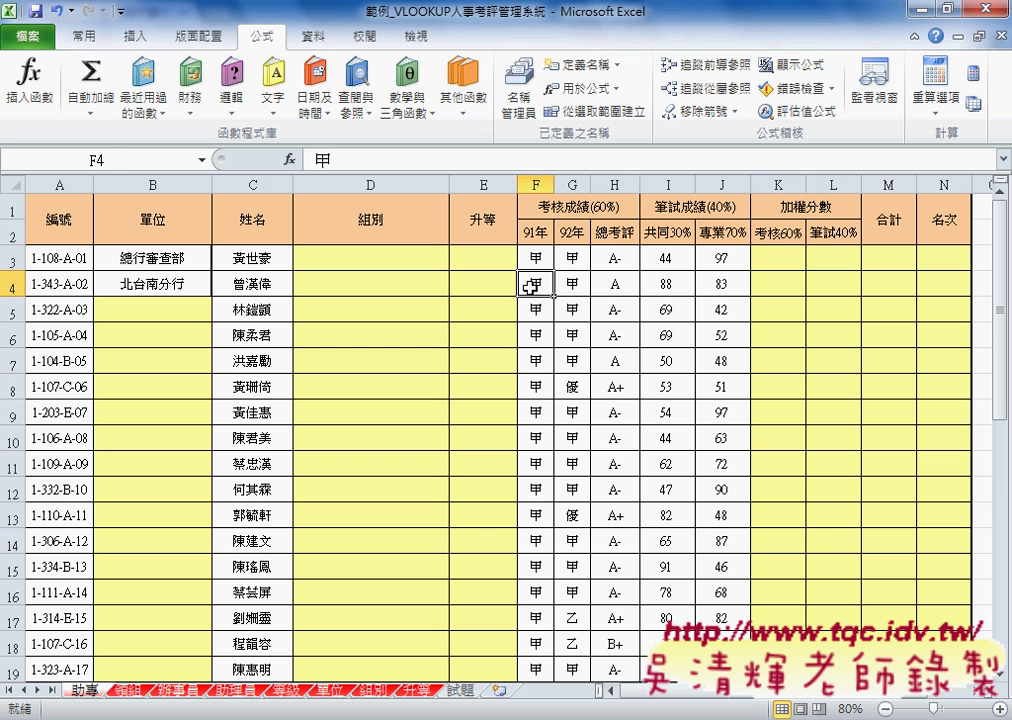
left_click(573, 284)
left_click(612, 286)
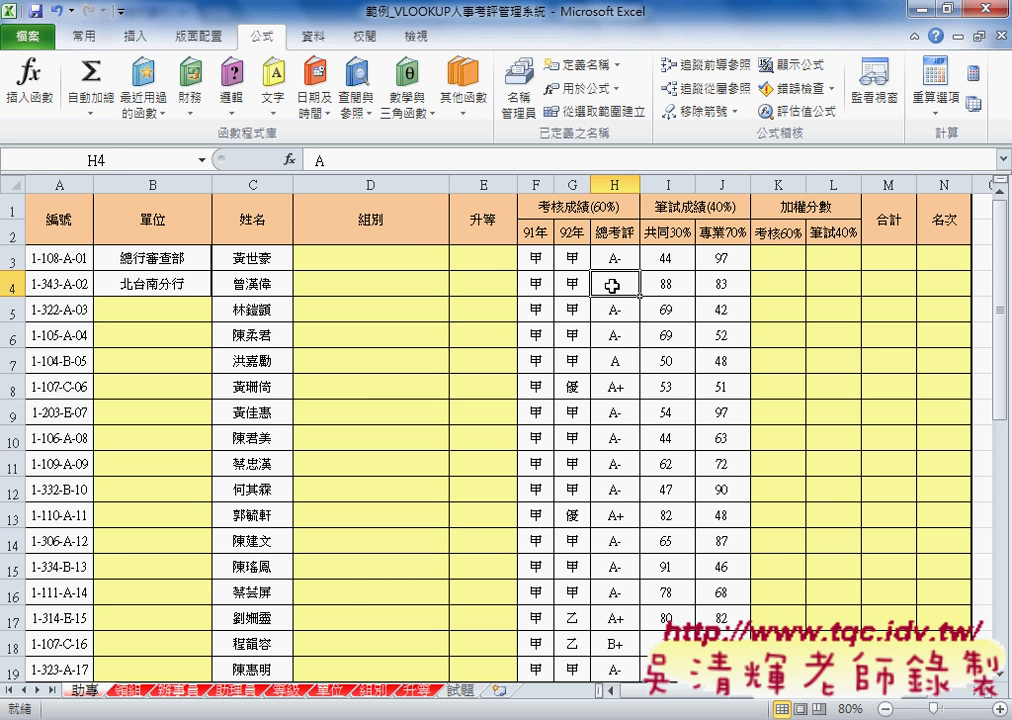
left_click(770, 283)
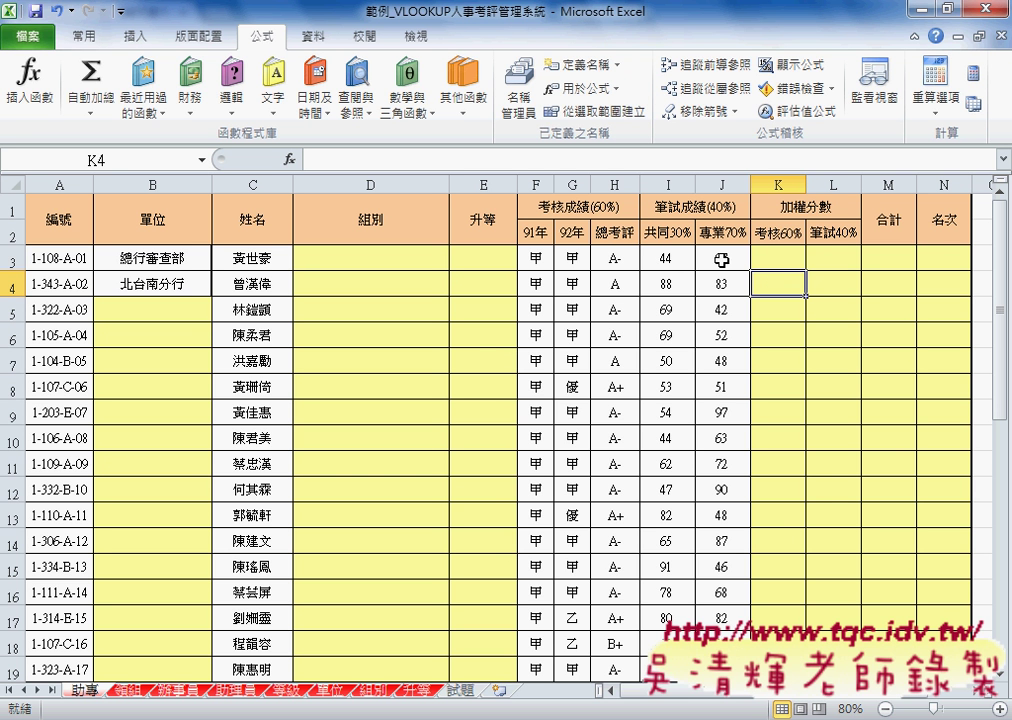
left_click(836, 259)
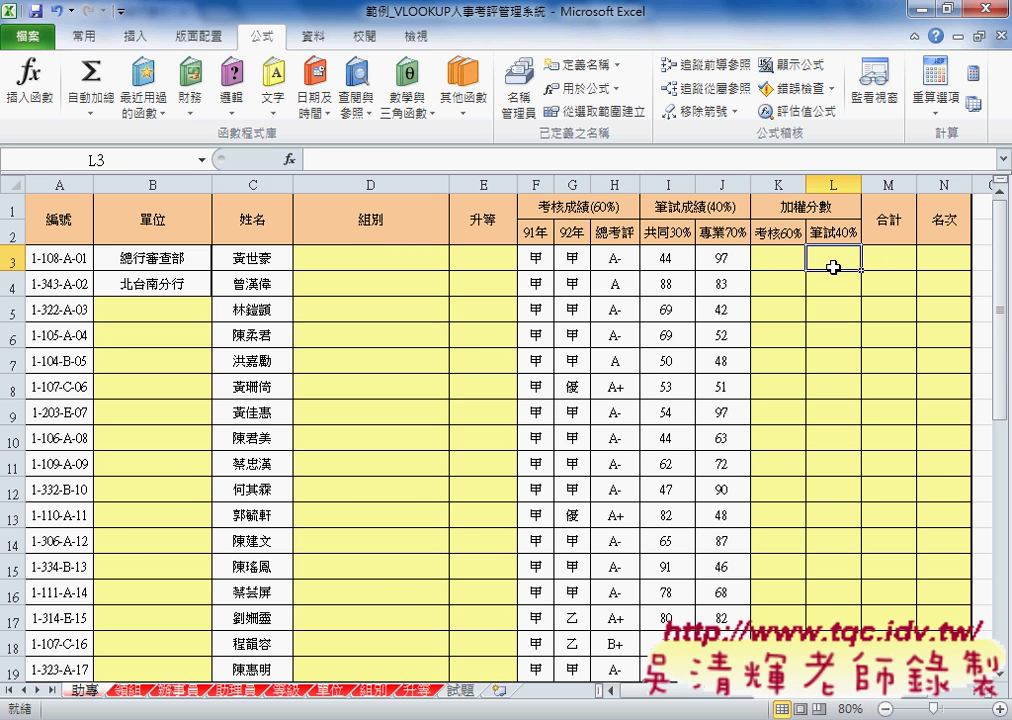
left_click(895, 263)
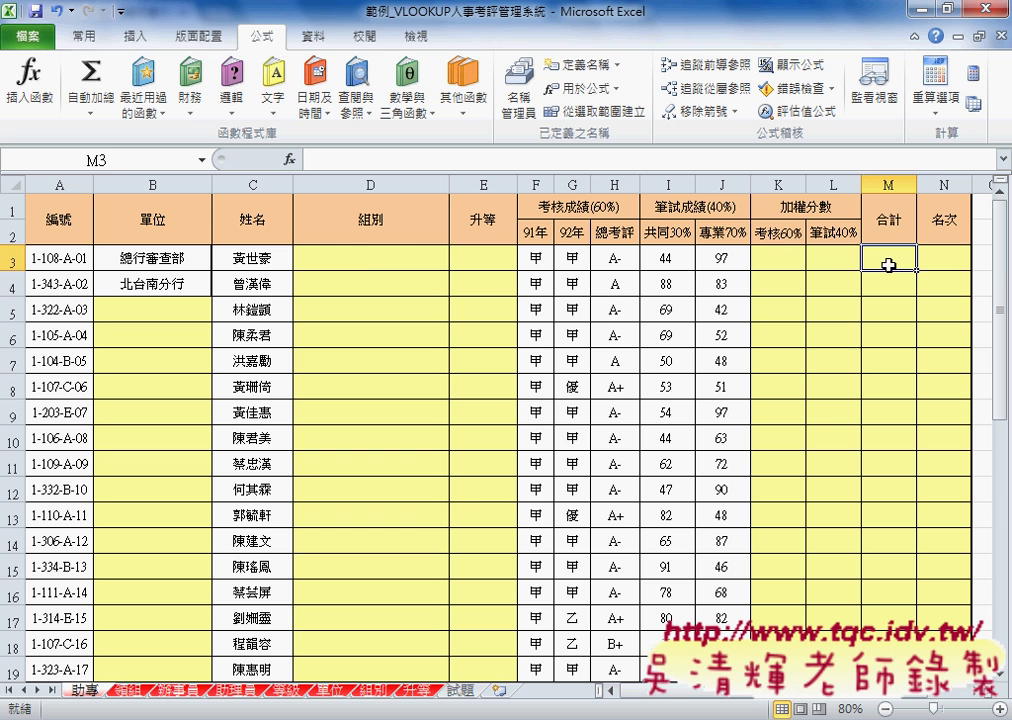
left_click(957, 262)
left_click(379, 263)
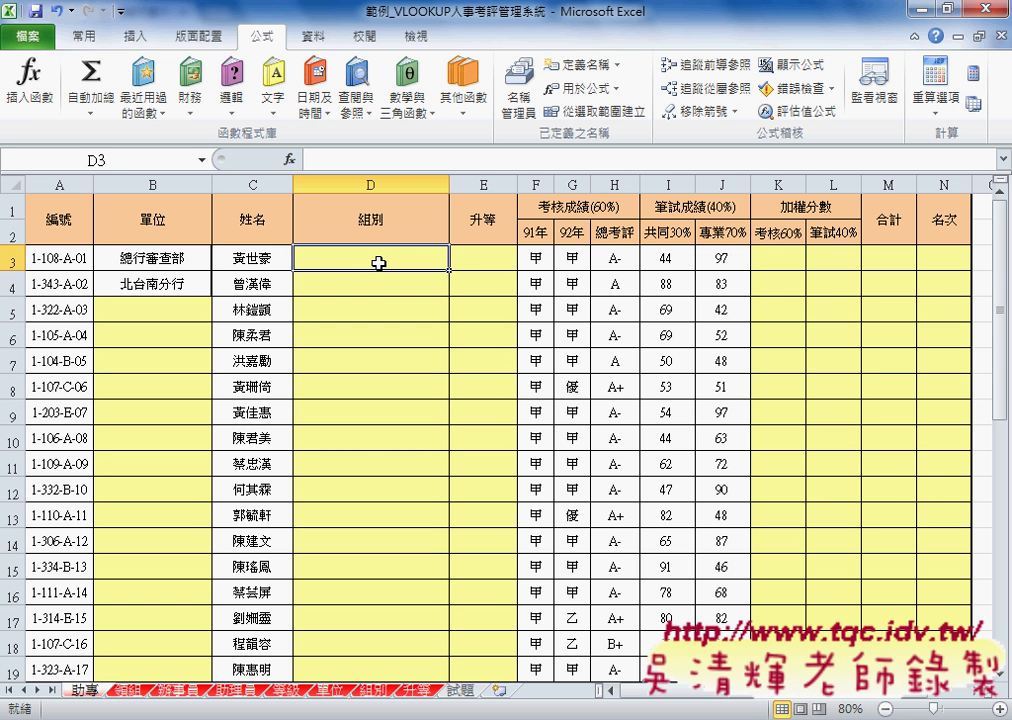
left_click(172, 259)
left_click(337, 266)
left_click(485, 258)
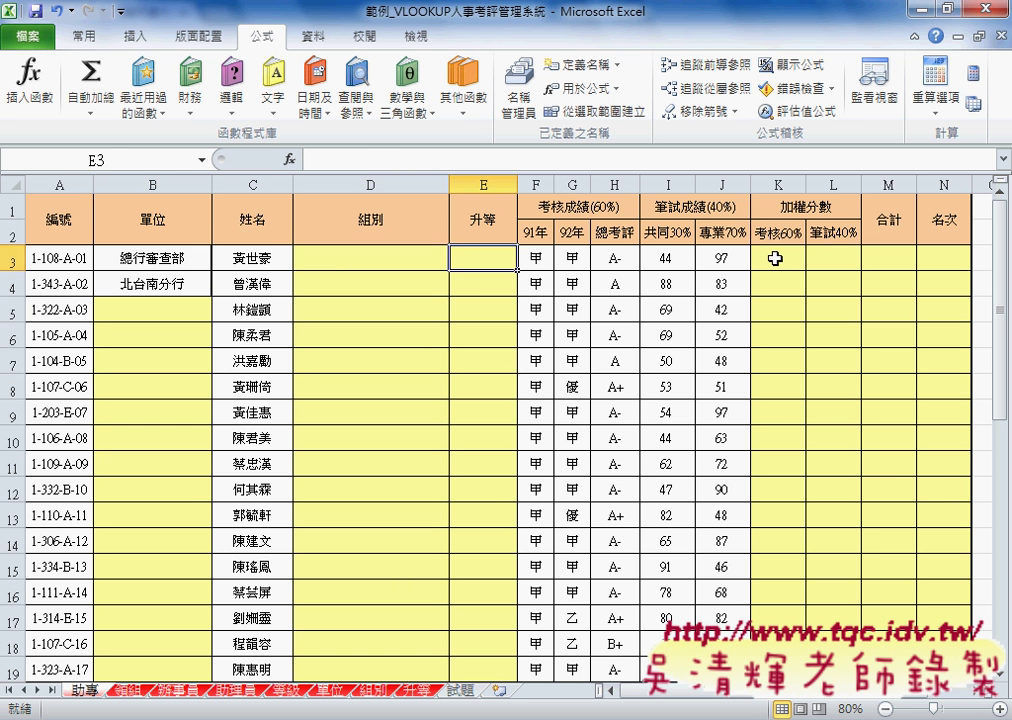
left_click(778, 258)
left_click(836, 261)
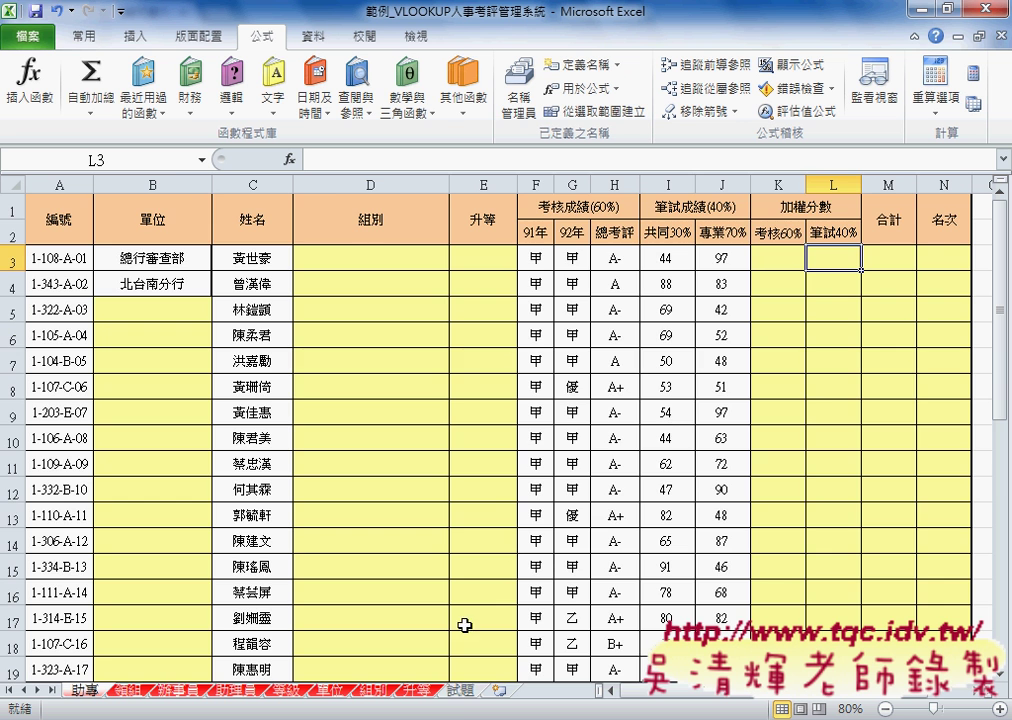
left_click(459, 691)
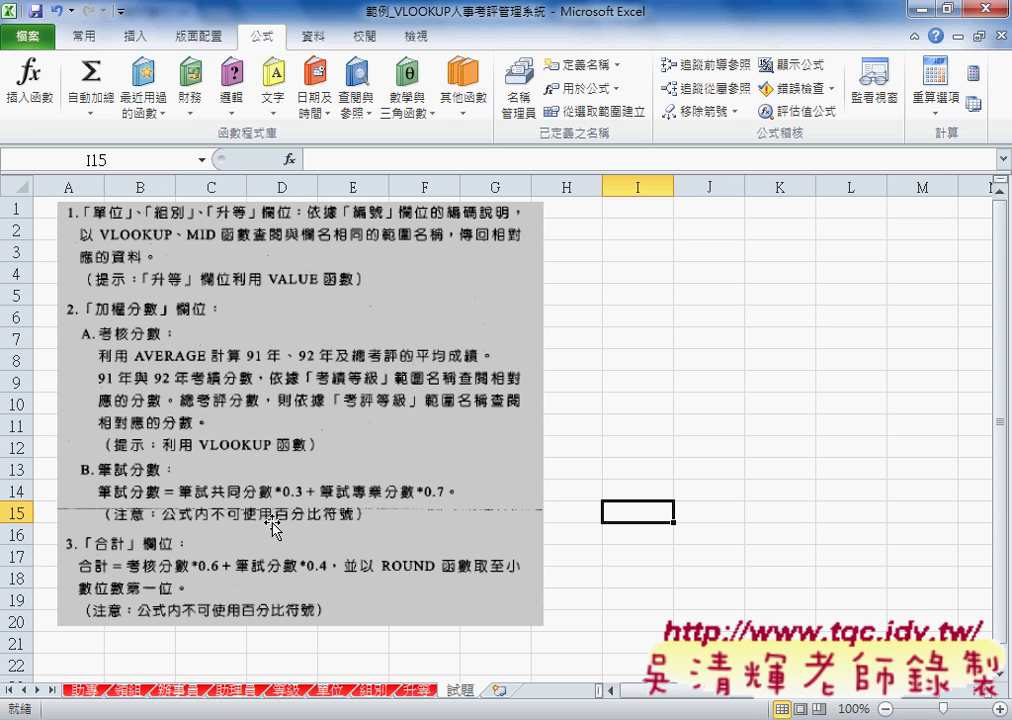
left_click(90, 692)
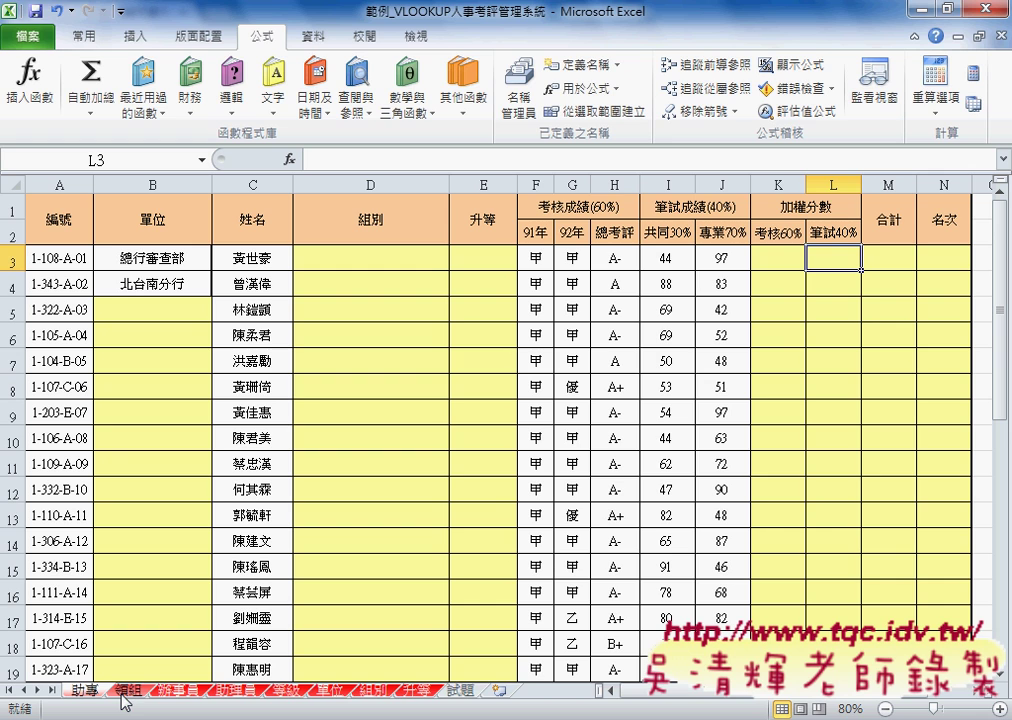